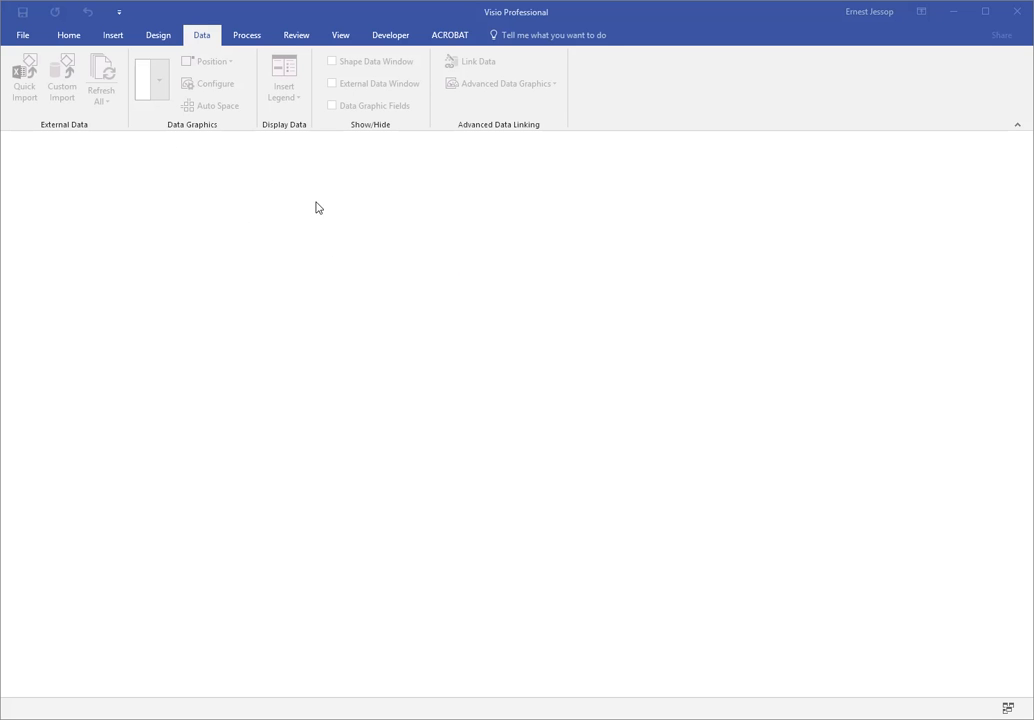
Create a new drawing from the Blank Drawing template.
click(22, 35)
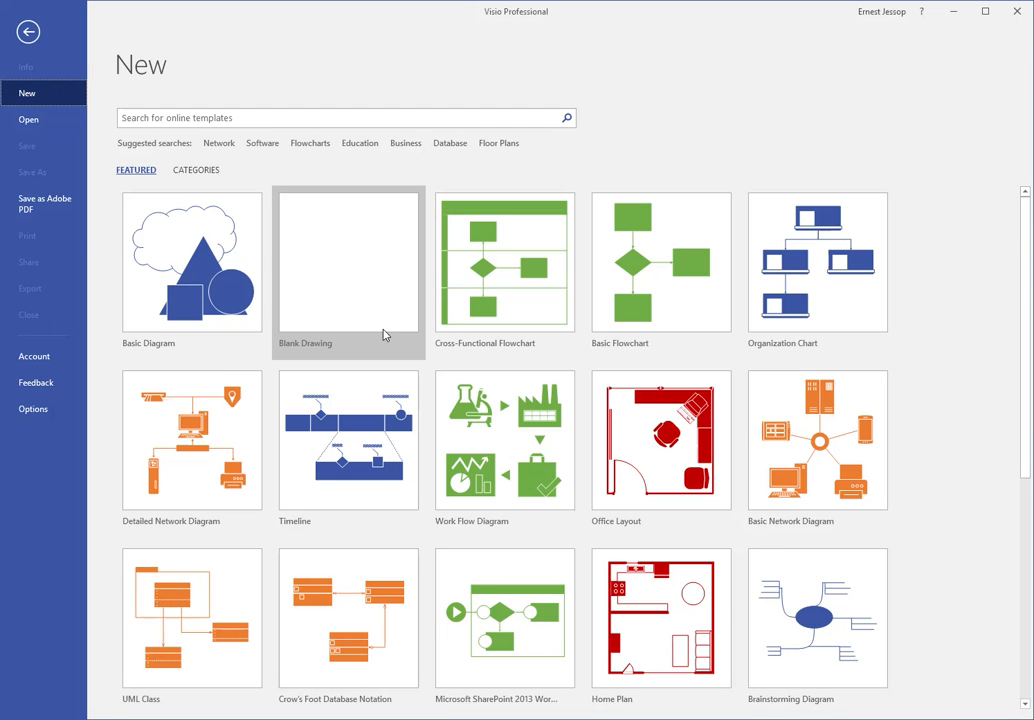
click(330, 298)
click(566, 408)
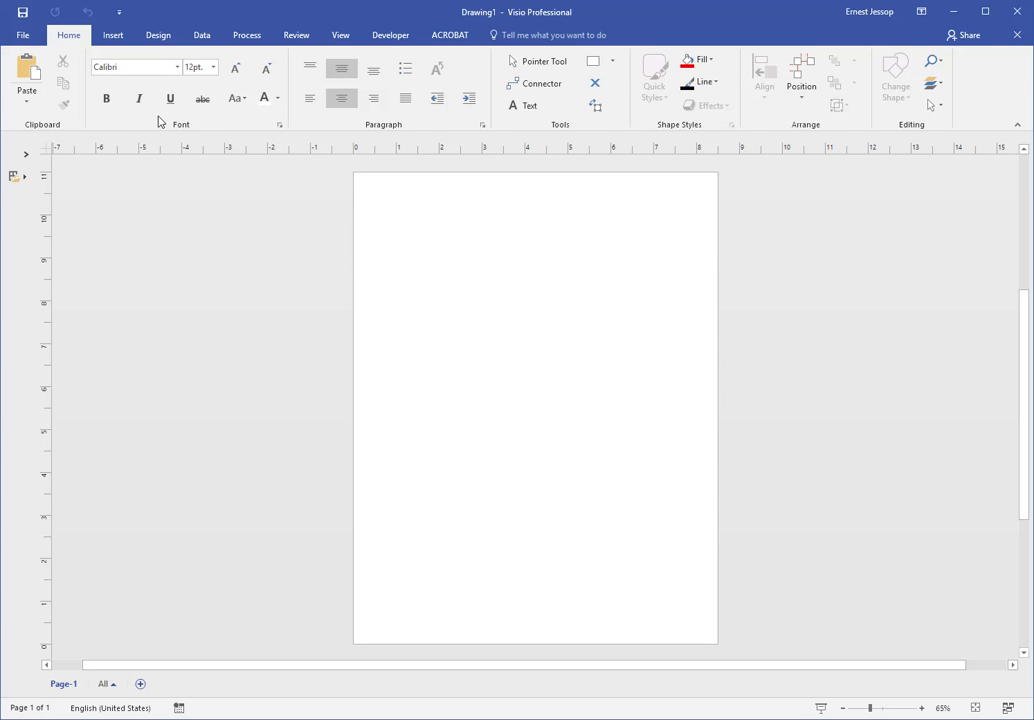
Set the page orientation to landscape.
click(157, 35)
click(30, 97)
click(63, 166)
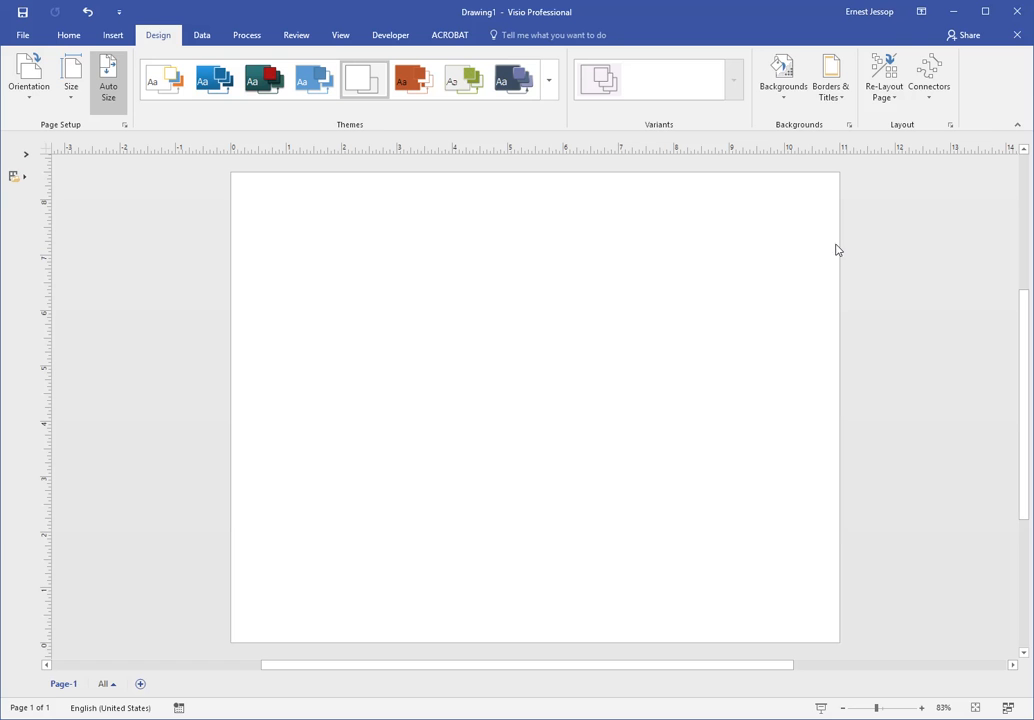
Resize the page freehand by moving its edges to about 14.3 in wide and 7.4 in high.
drag(840, 248, 976, 254)
drag(758, 172, 736, 235)
drag(233, 268, 183, 282)
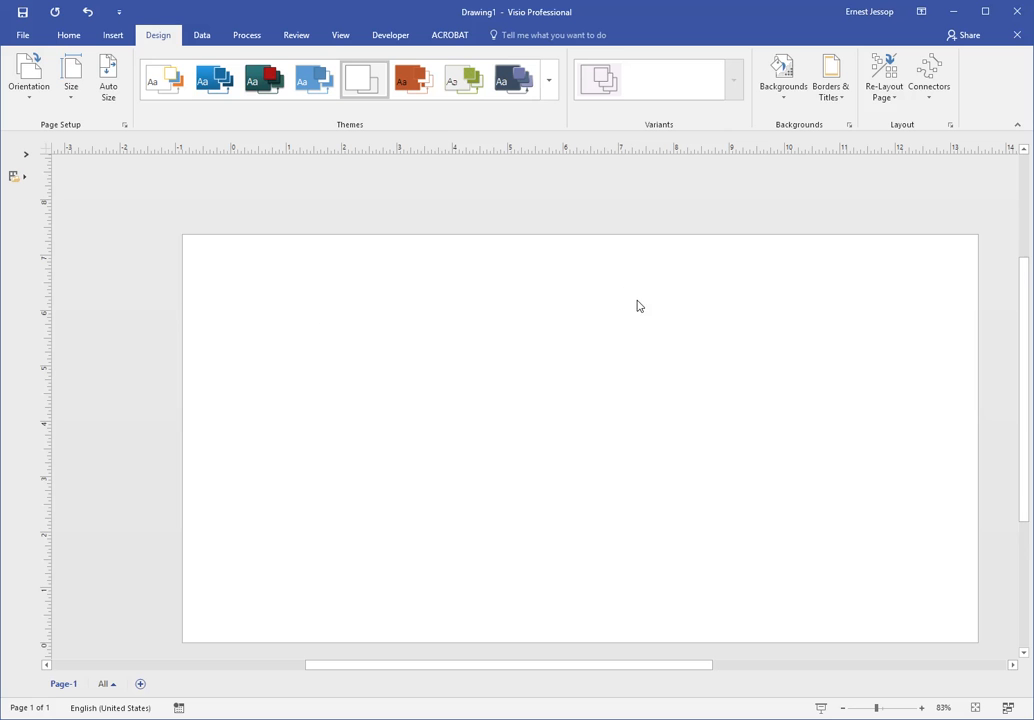
scroll(399, 282, down, 1)
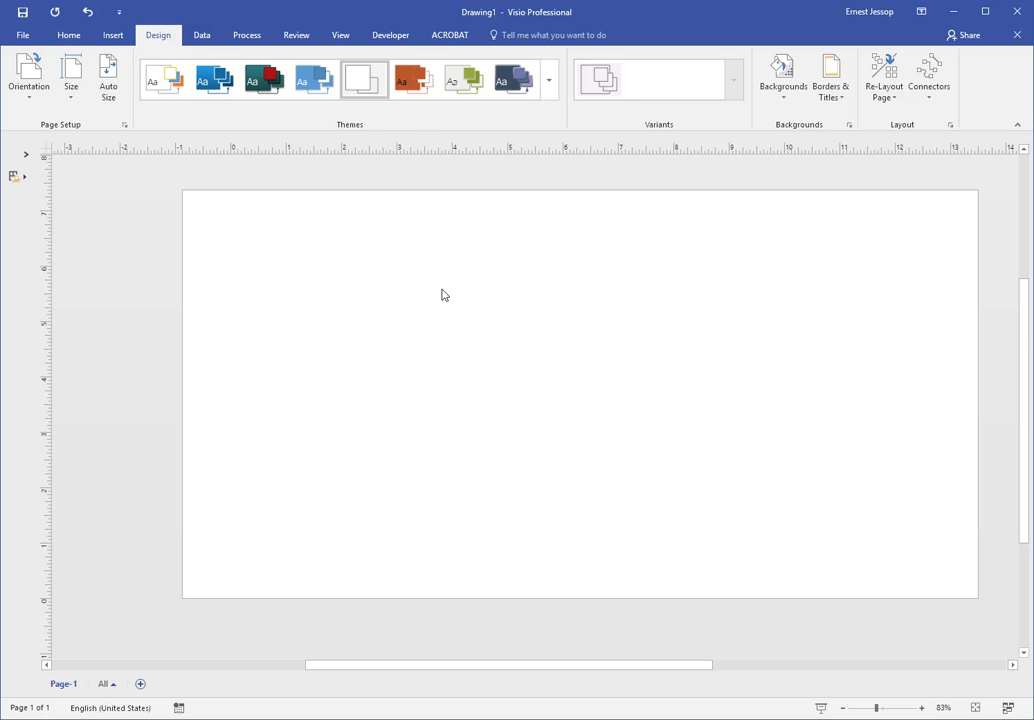
scroll(288, 306, up, 1)
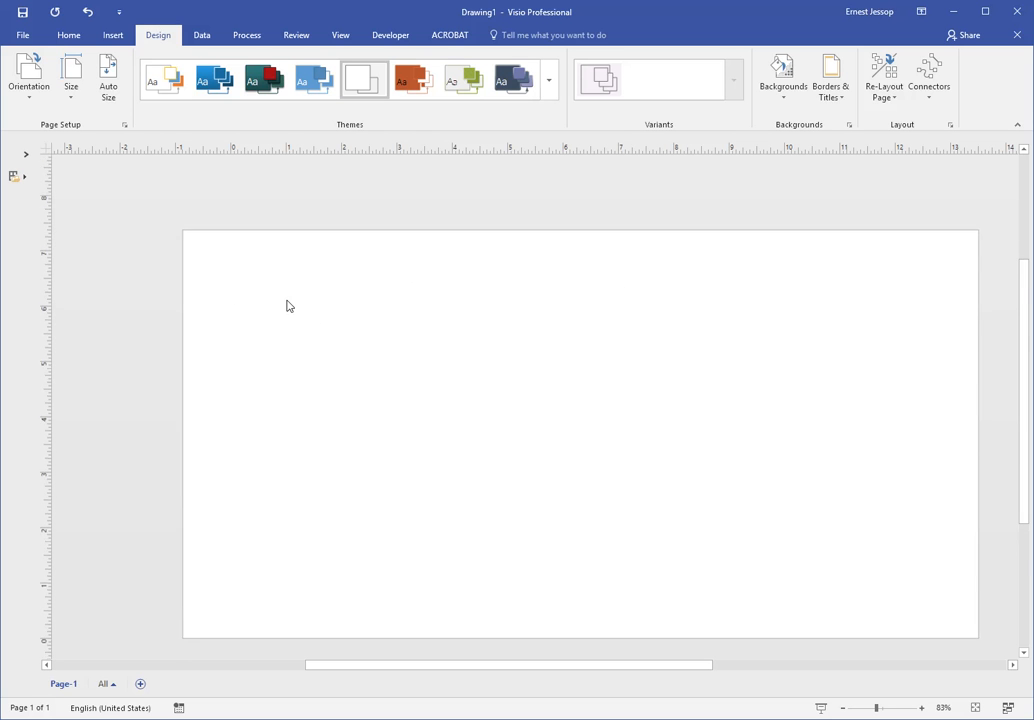
scroll(545, 323, down, 2)
scroll(335, 274, up, 1)
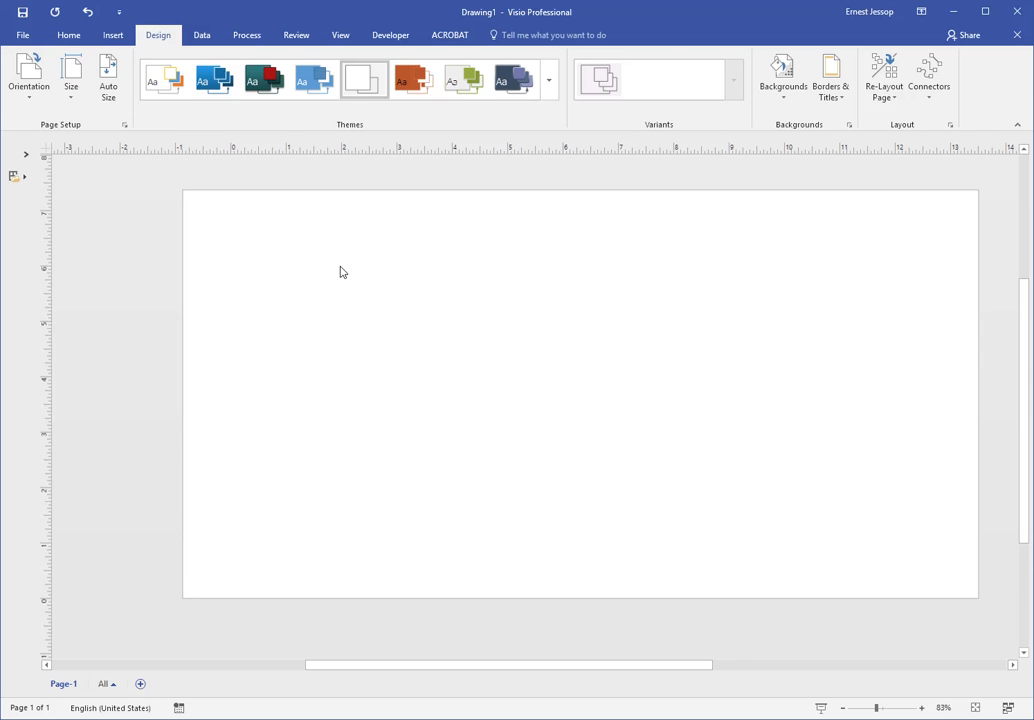
click(340, 36)
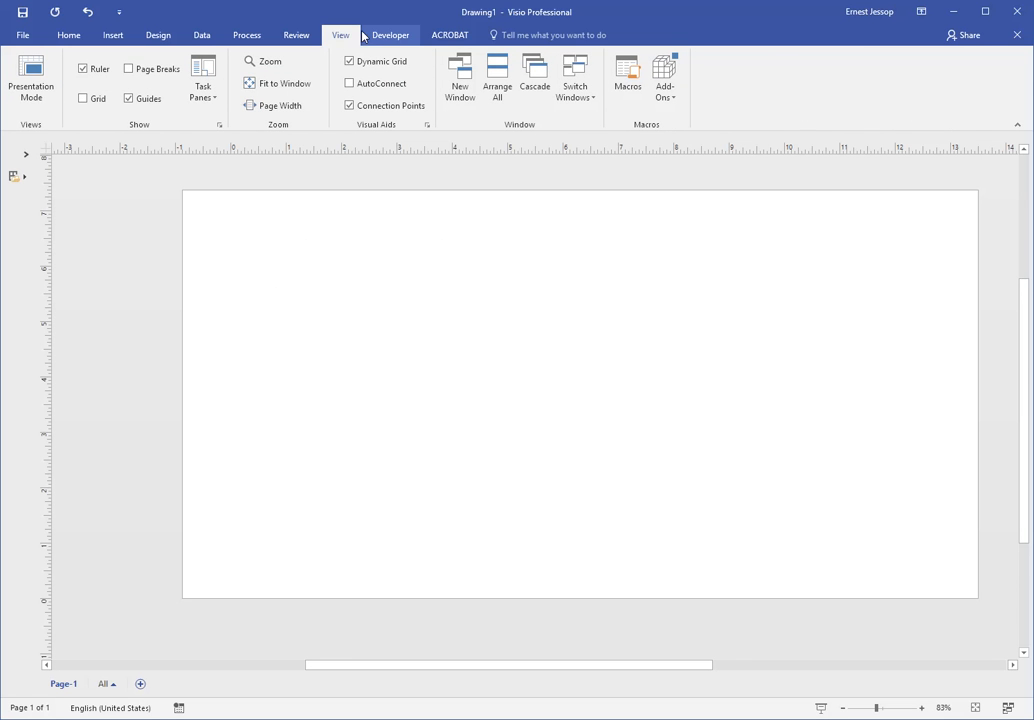
click(280, 84)
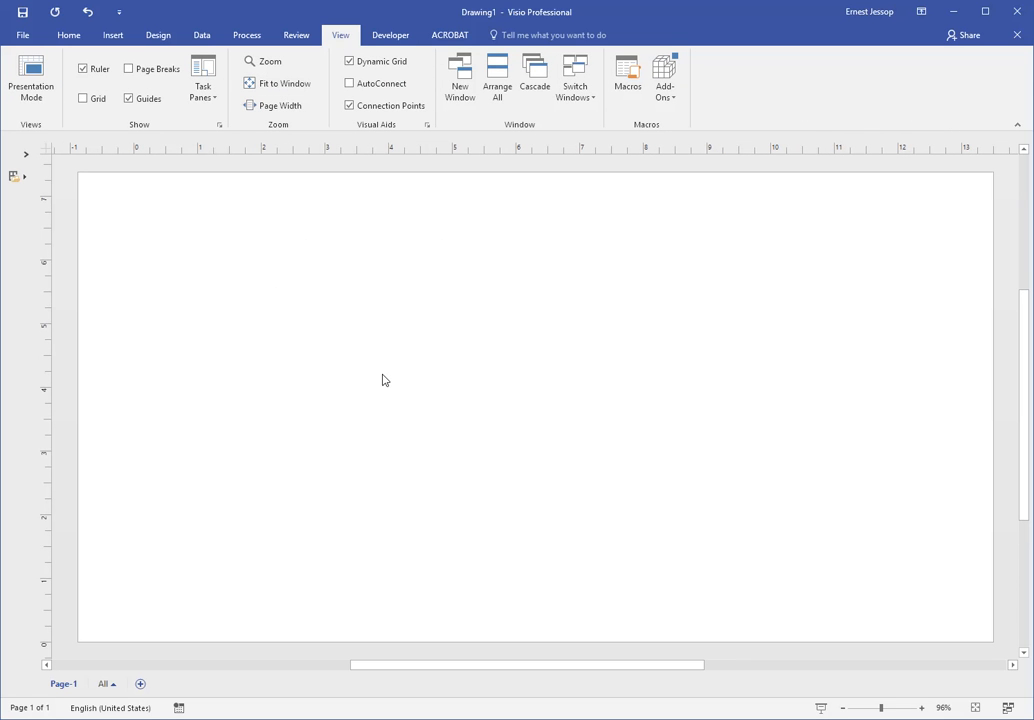
Examine the stencil categories offered under More Shapes, including Business, General and Network.
click(25, 155)
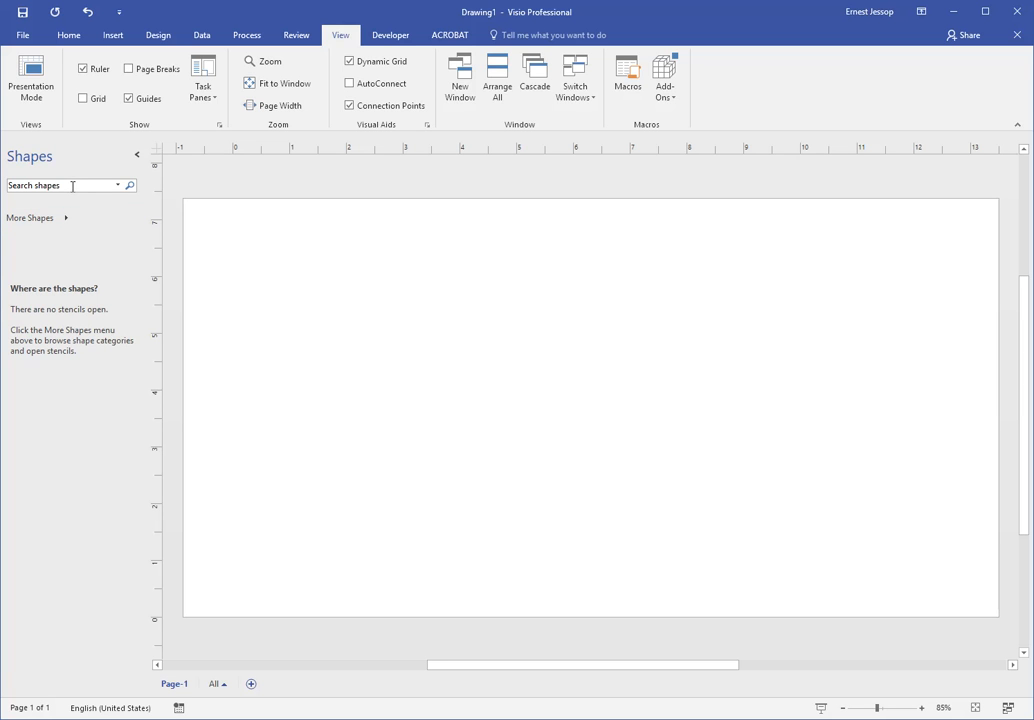
click(73, 186)
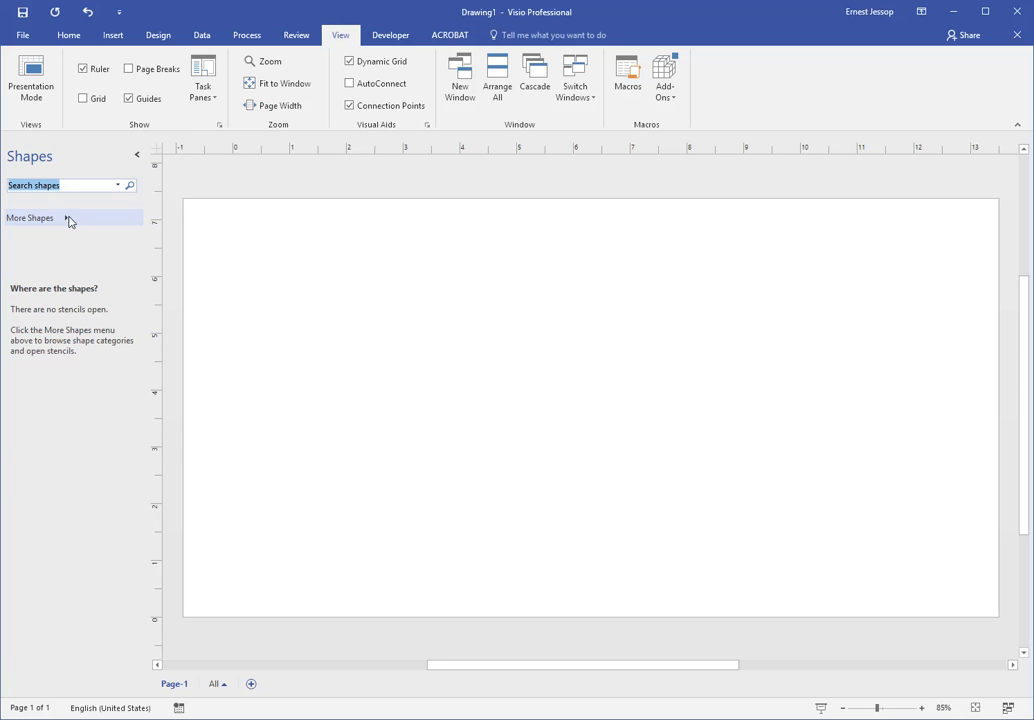
click(68, 219)
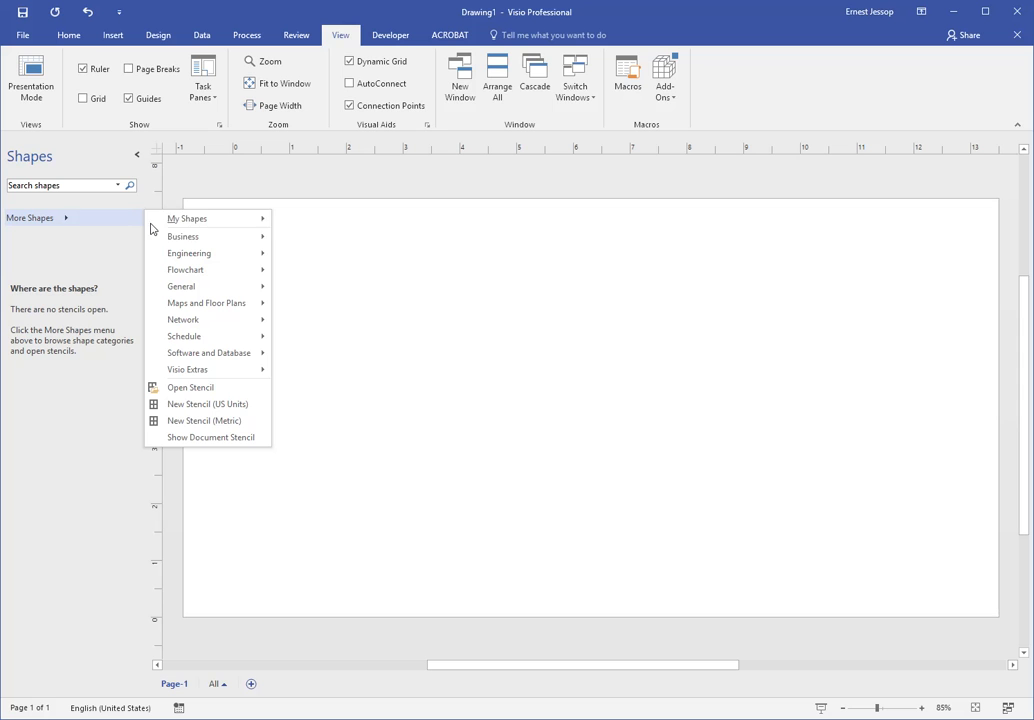
mouse_move(200, 239)
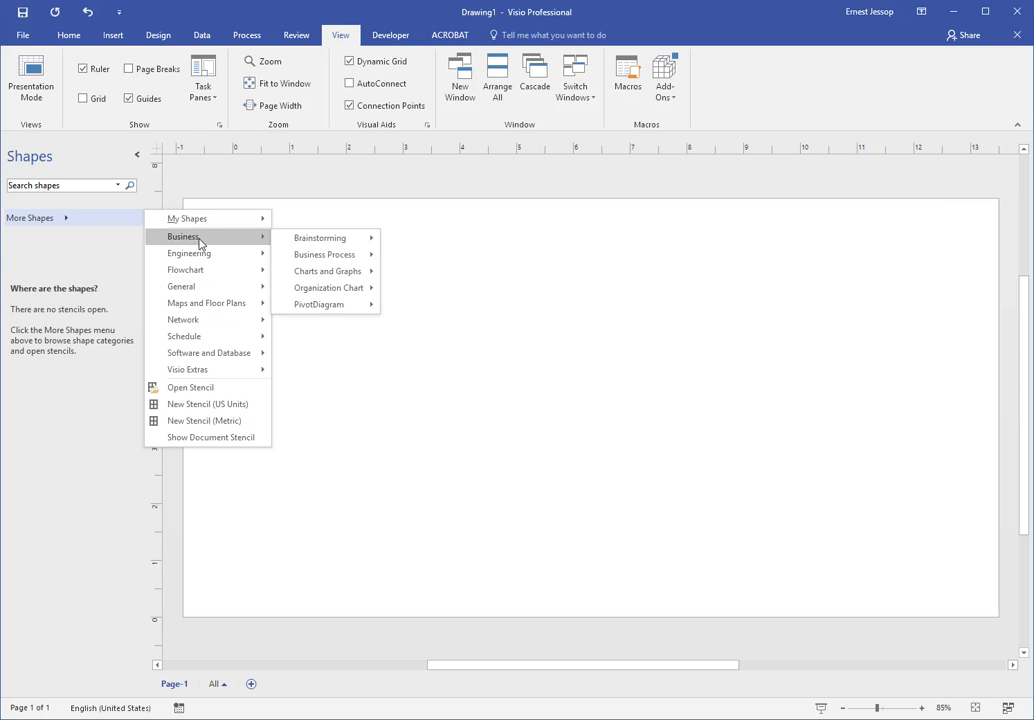
mouse_move(204, 290)
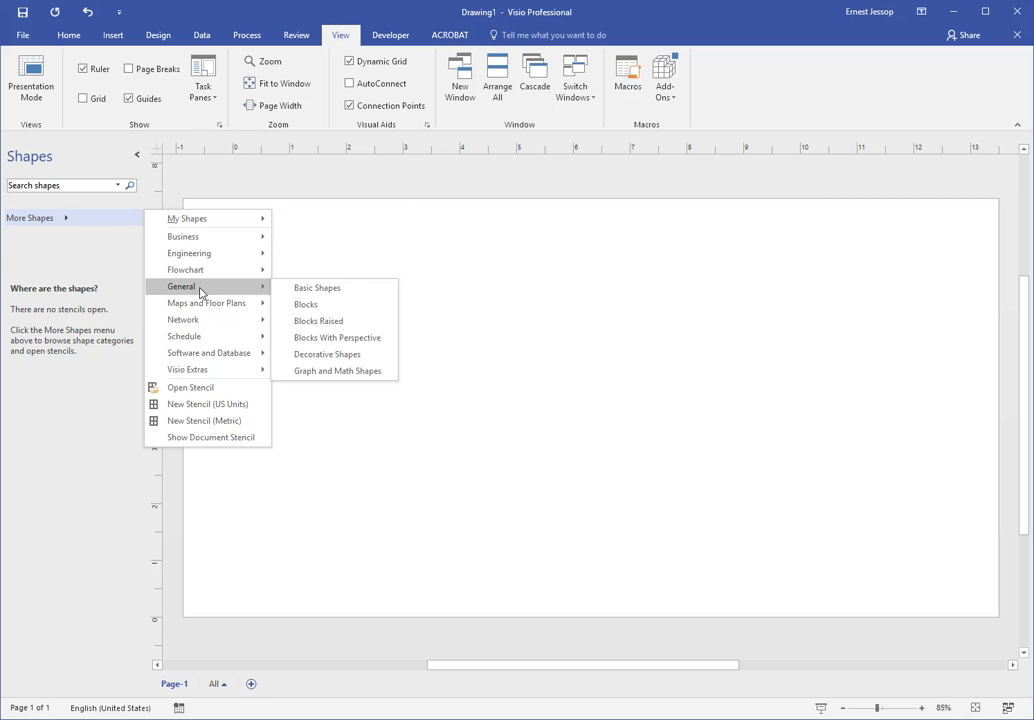
mouse_move(204, 318)
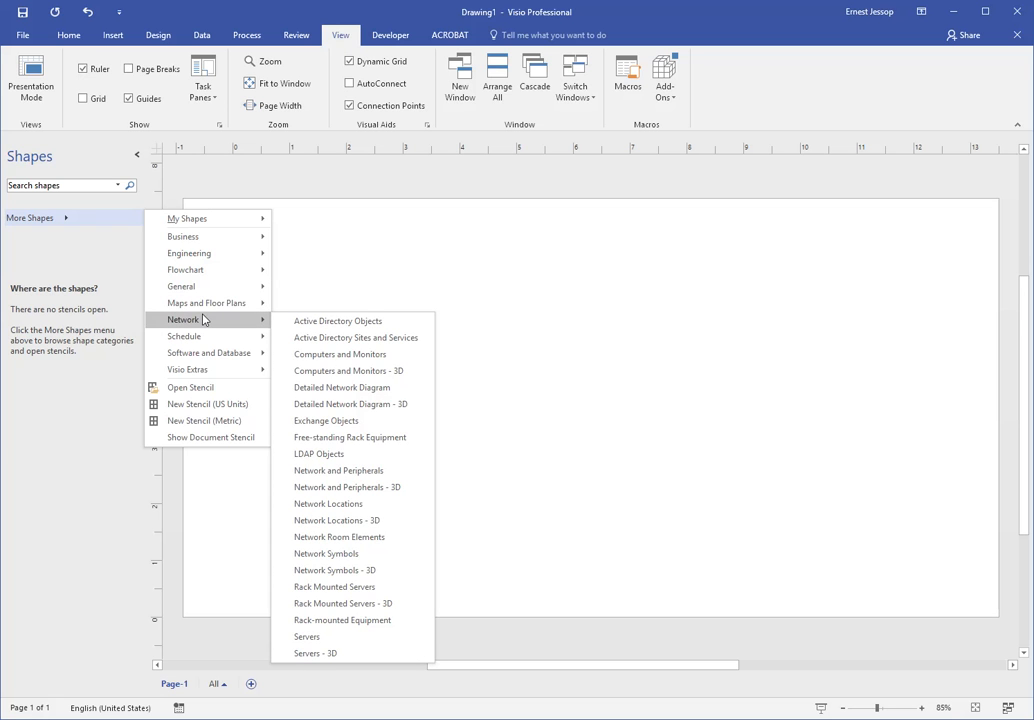
click(138, 159)
click(138, 159)
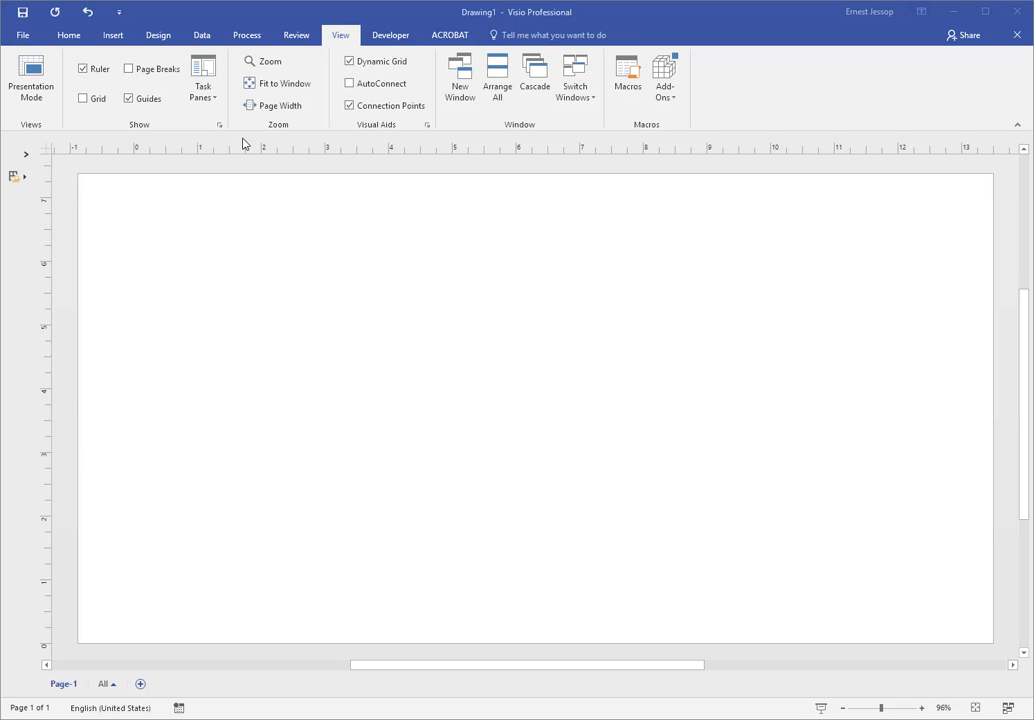
Start a custom data import with a Microsoft SharePoint Foundation list as the data source.
click(203, 37)
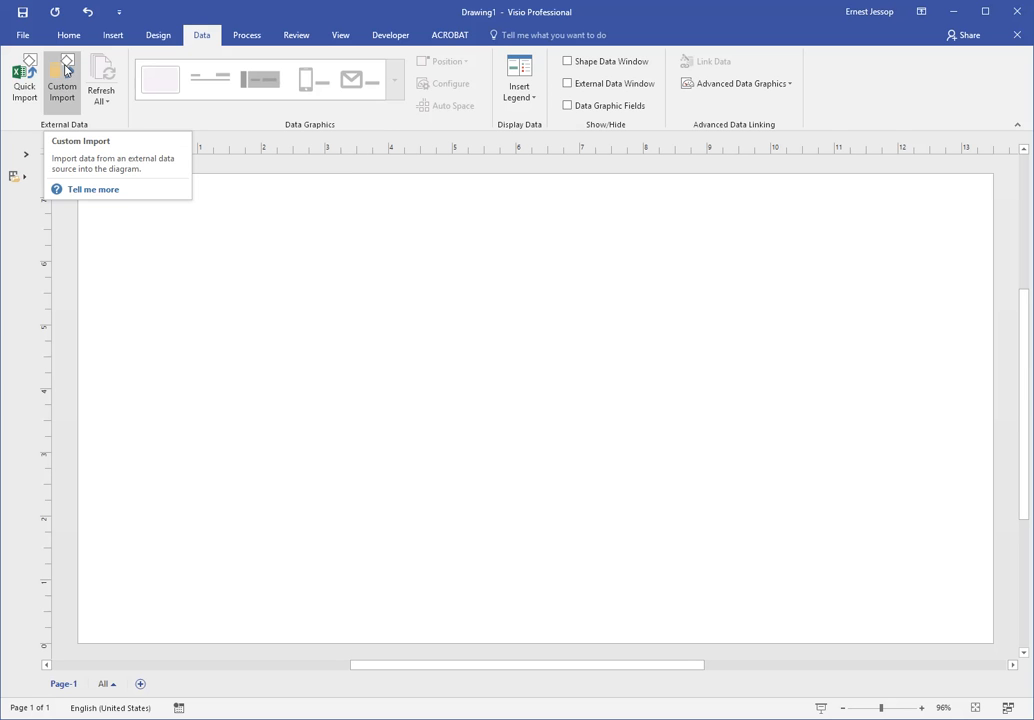
click(64, 78)
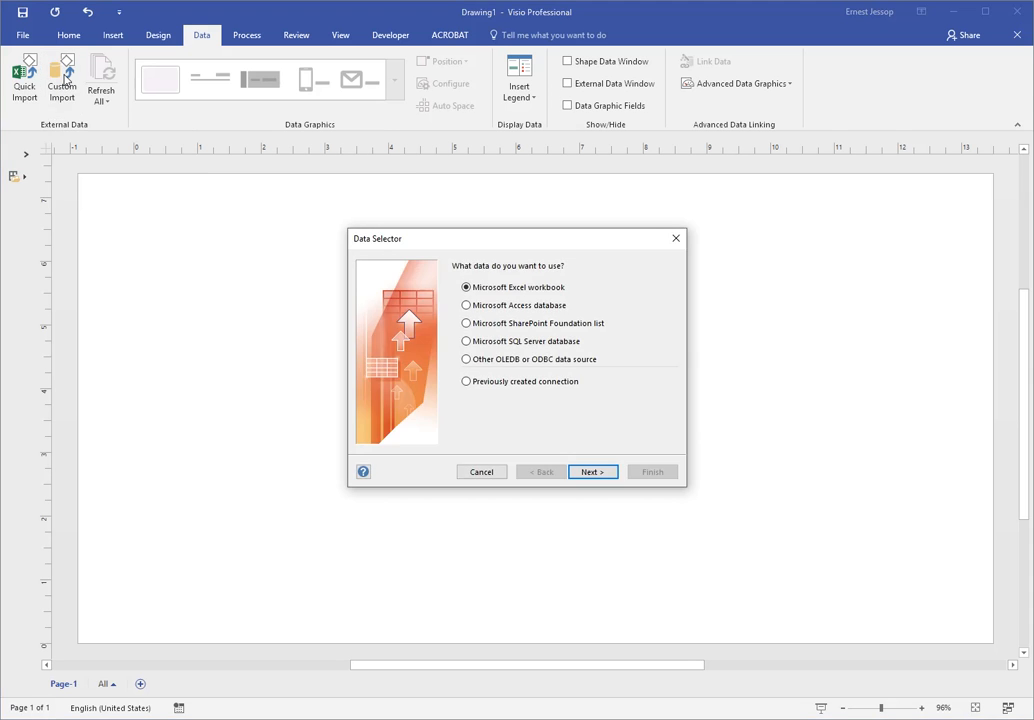
drag(496, 240, 531, 239)
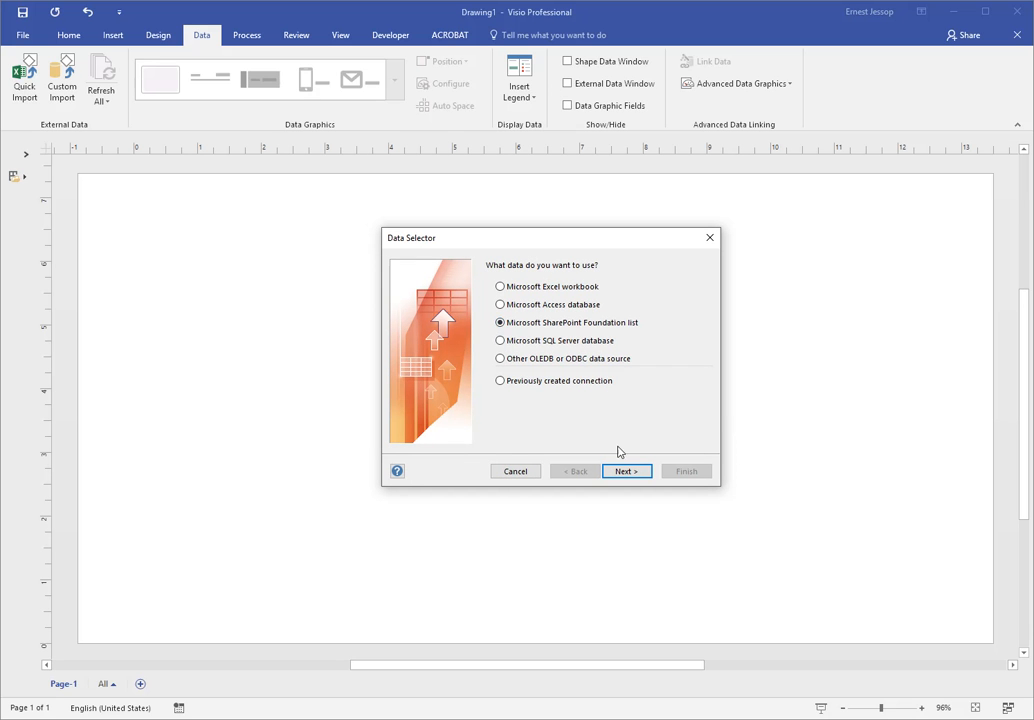
click(625, 471)
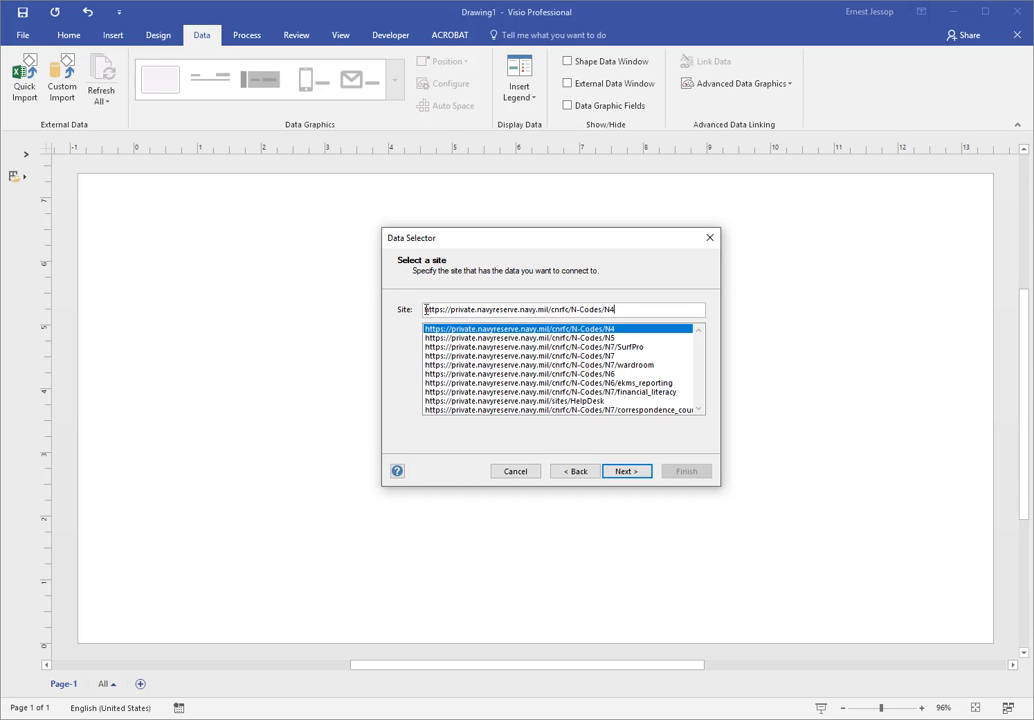
mouse_move(427, 310)
mouse_down()
mouse_move(688, 310)
mouse_move(442, 313)
mouse_up()
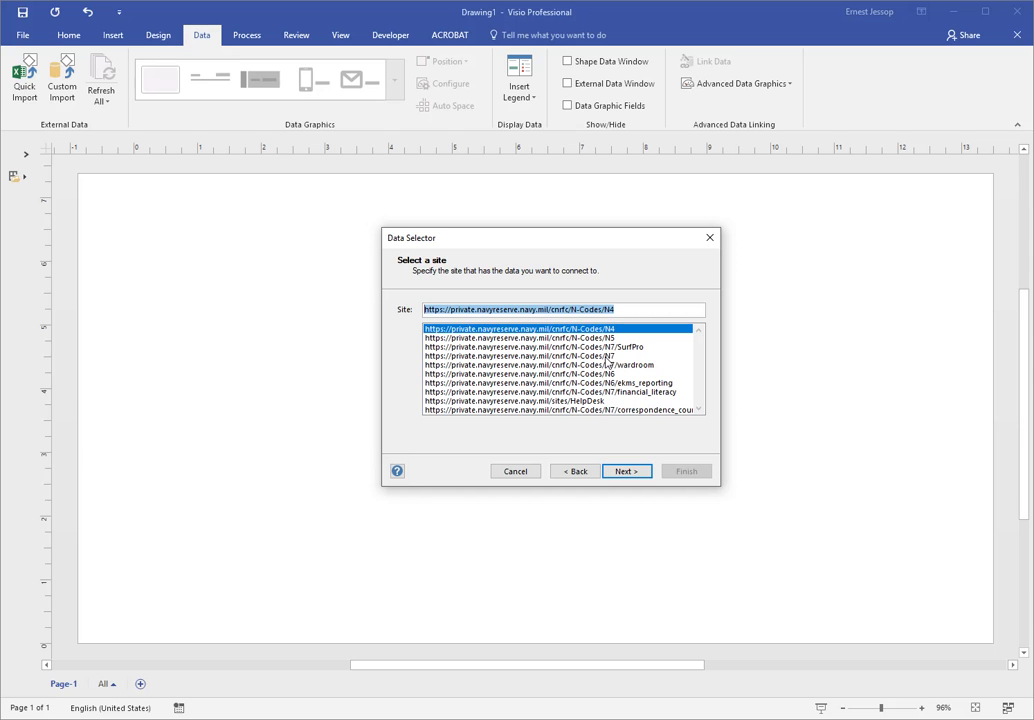
click(596, 356)
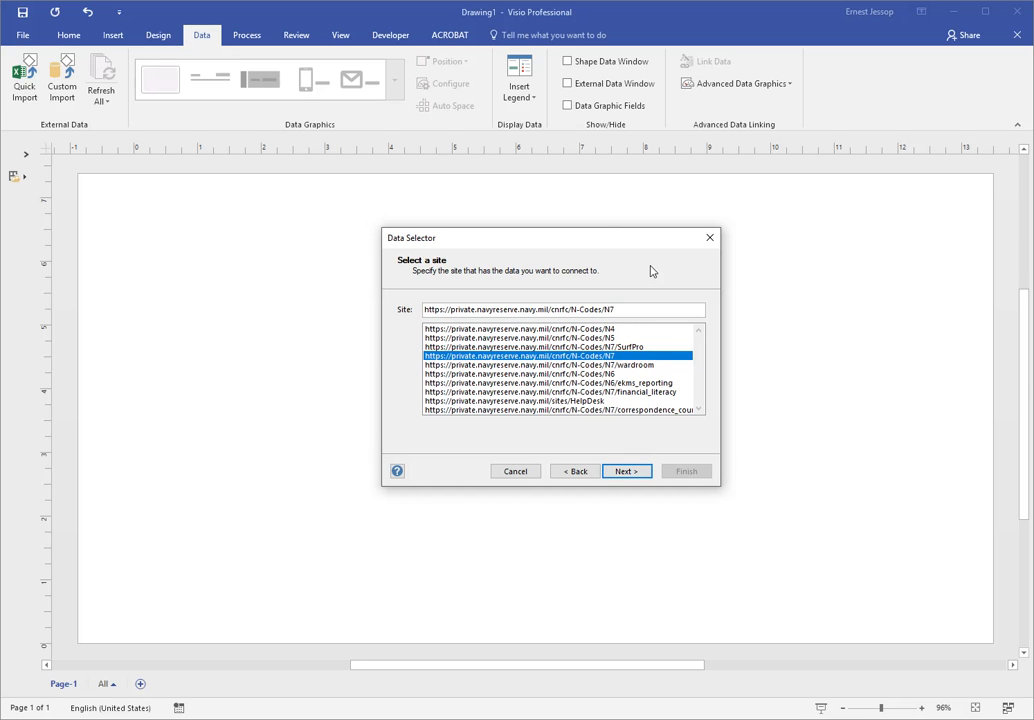
click(620, 472)
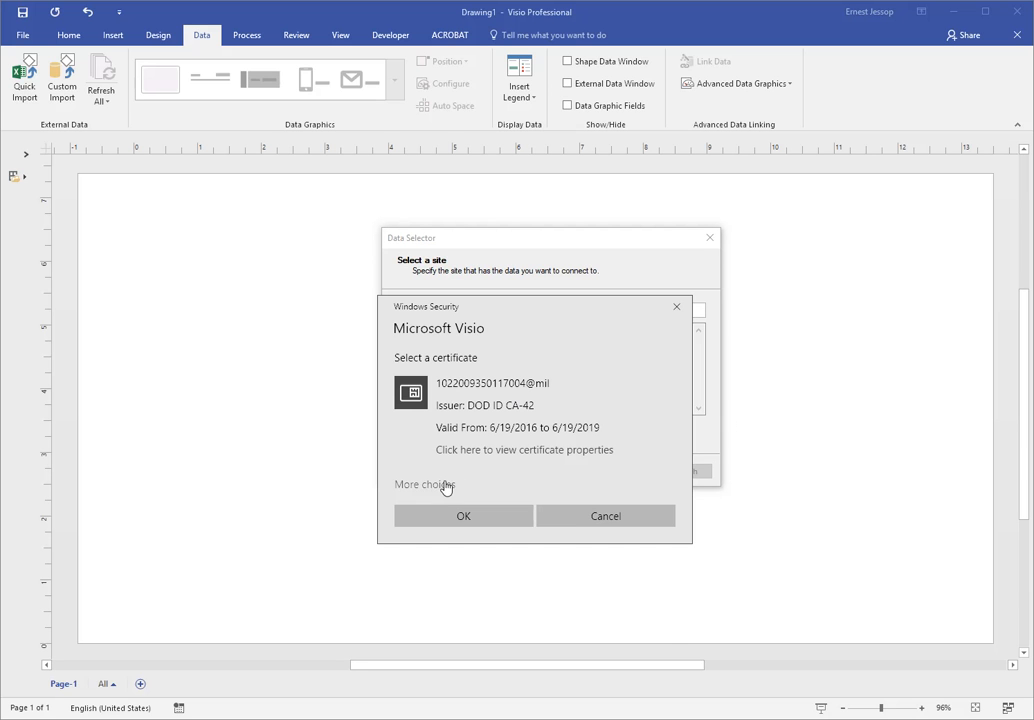
Authenticate to the site with the certificate issued by DOD EMAIL CA-42 and enter the smart card PIN.
click(441, 486)
click(474, 577)
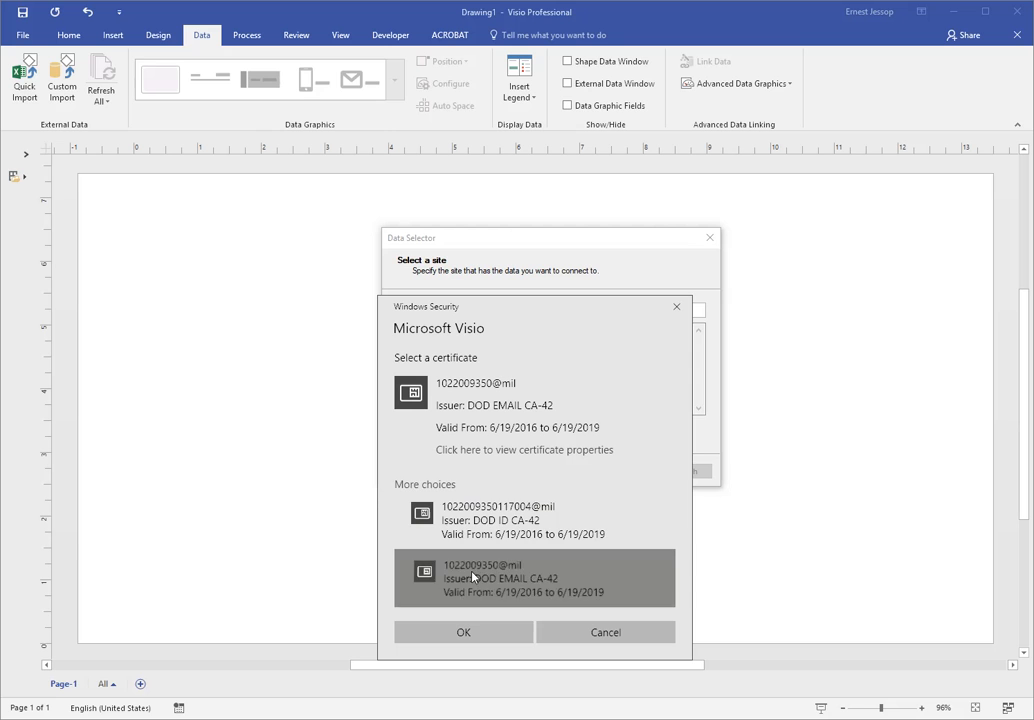
click(490, 633)
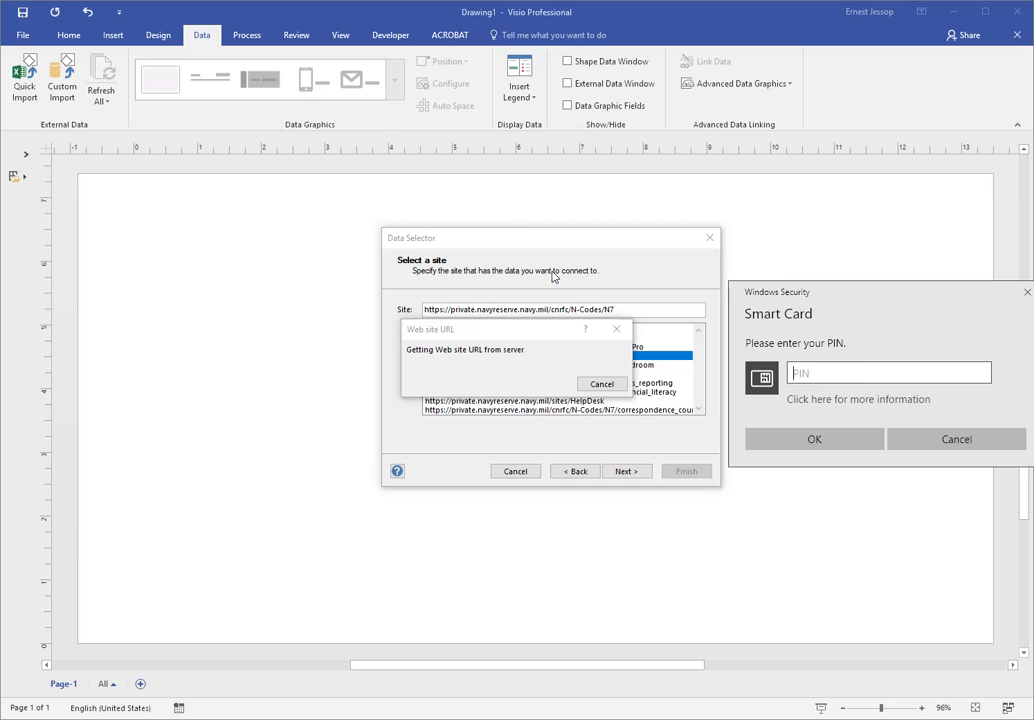
text(••••••)
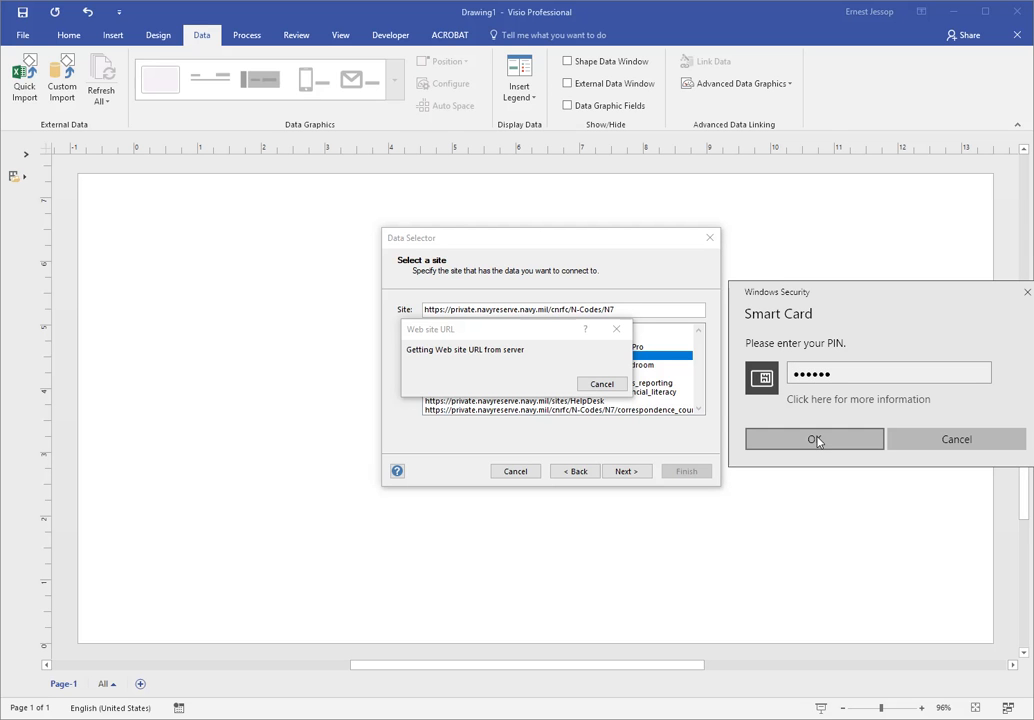
click(816, 440)
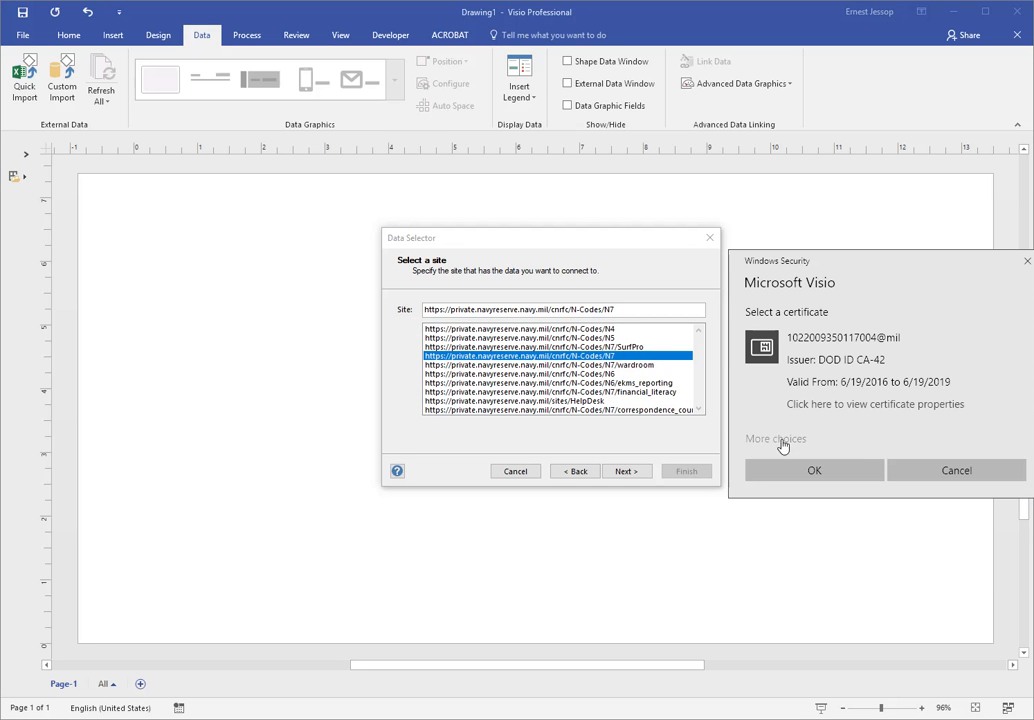
Answer the repeated certificate request with the DOD EMAIL CA-42 certificate and enter the smart card PIN again.
click(779, 441)
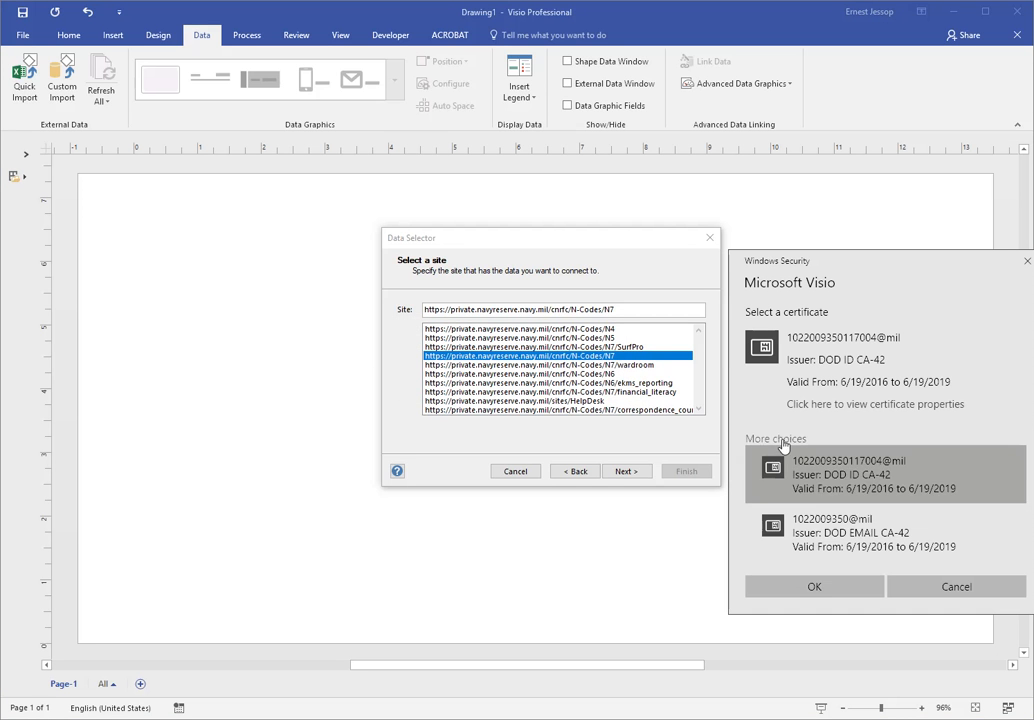
click(817, 530)
click(799, 588)
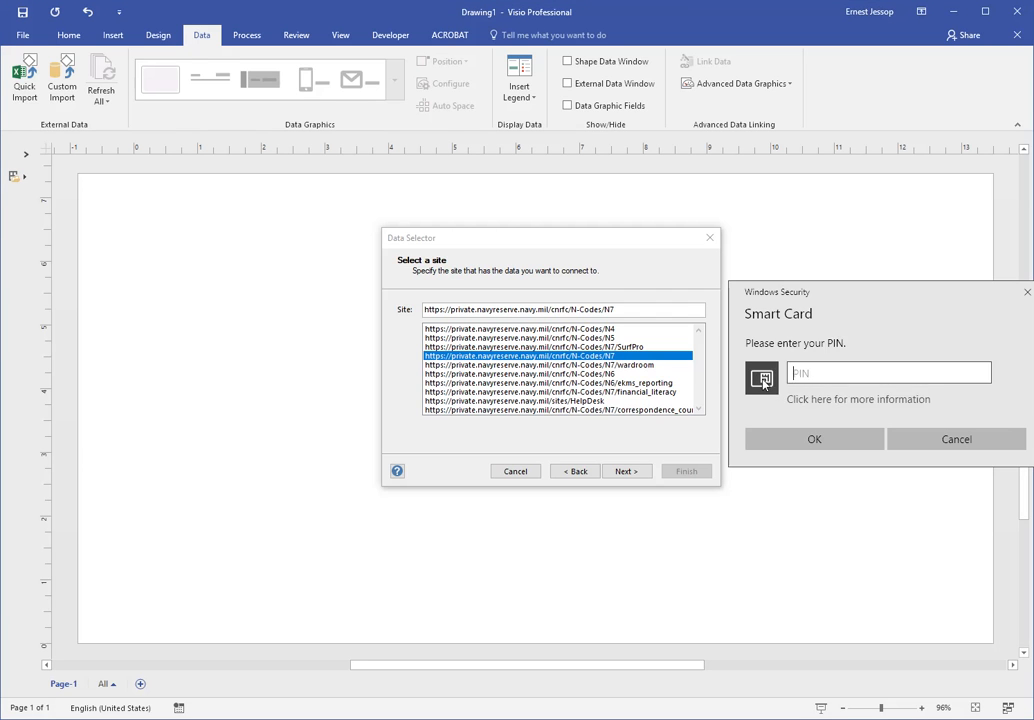
text(••••••)
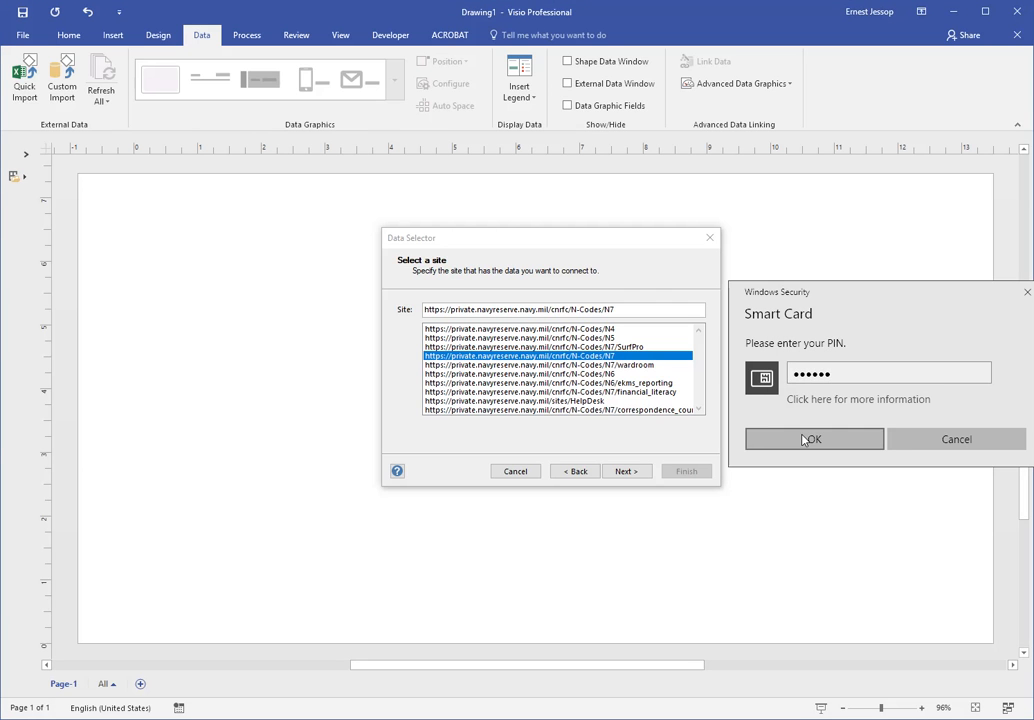
click(805, 440)
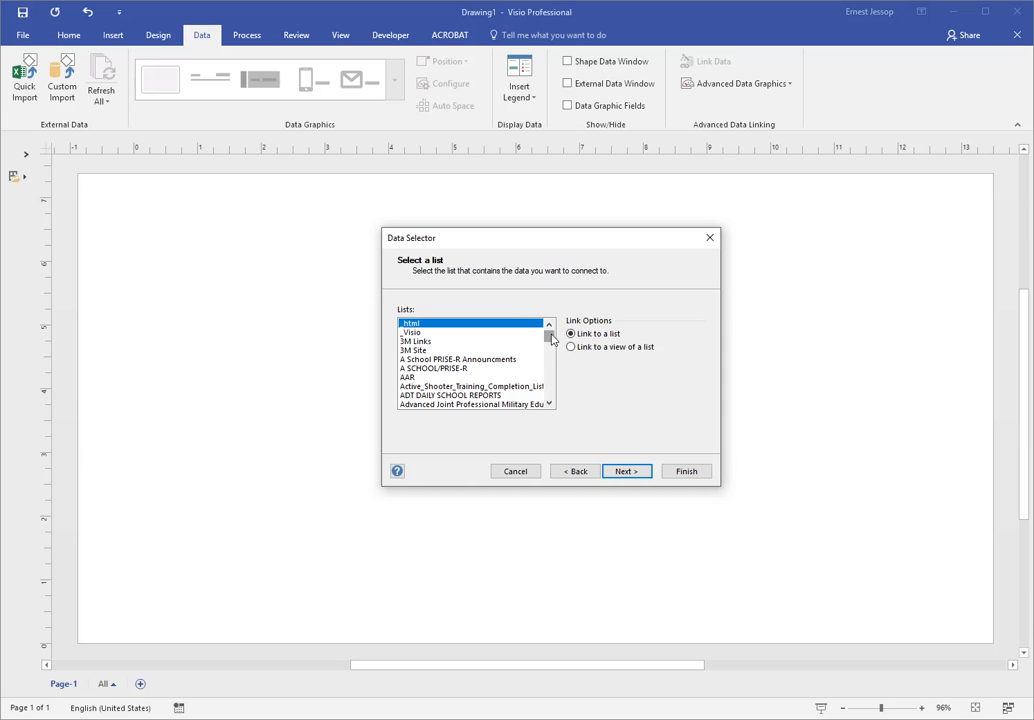
Select Department_Tracker_Test_List with the Link to a list option and finish the data import.
drag(549, 343, 549, 354)
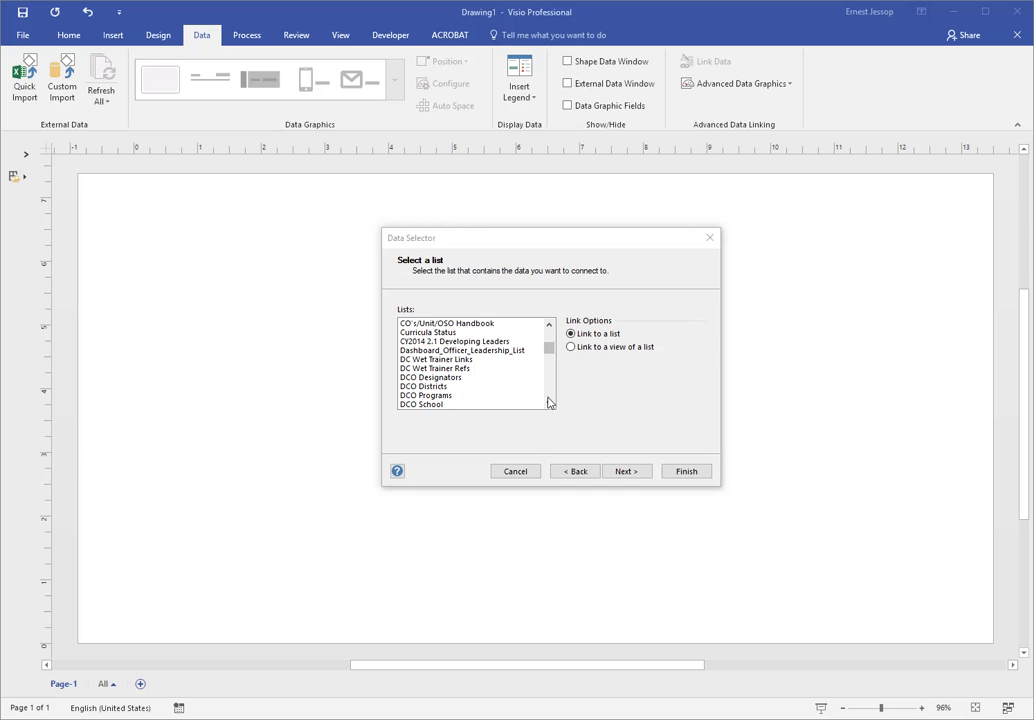
click(549, 404)
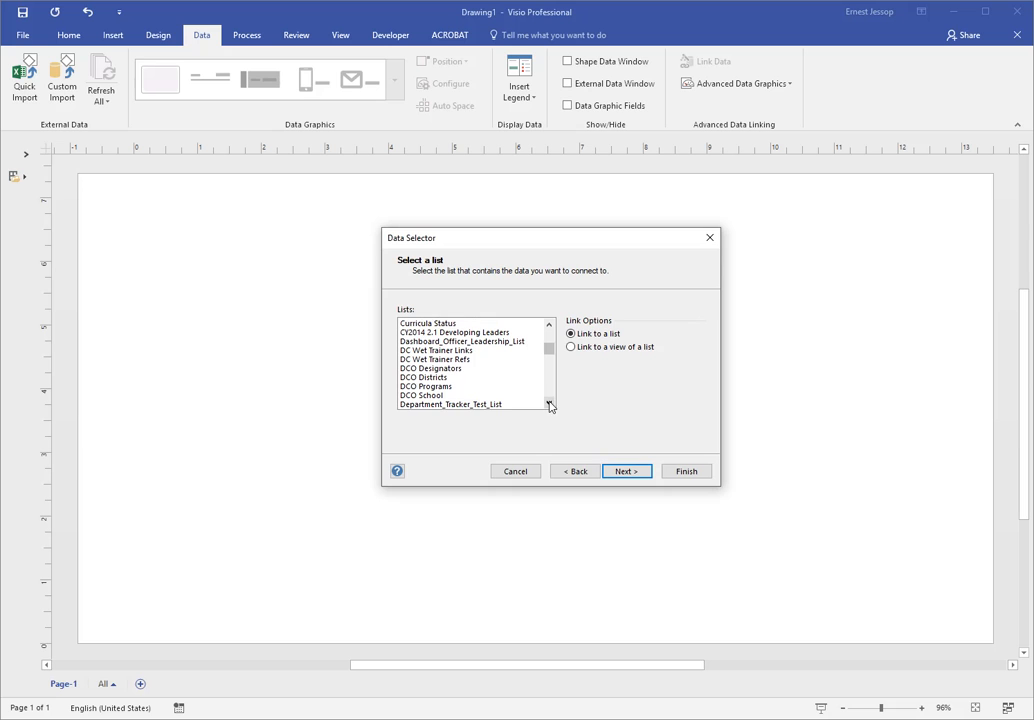
click(487, 406)
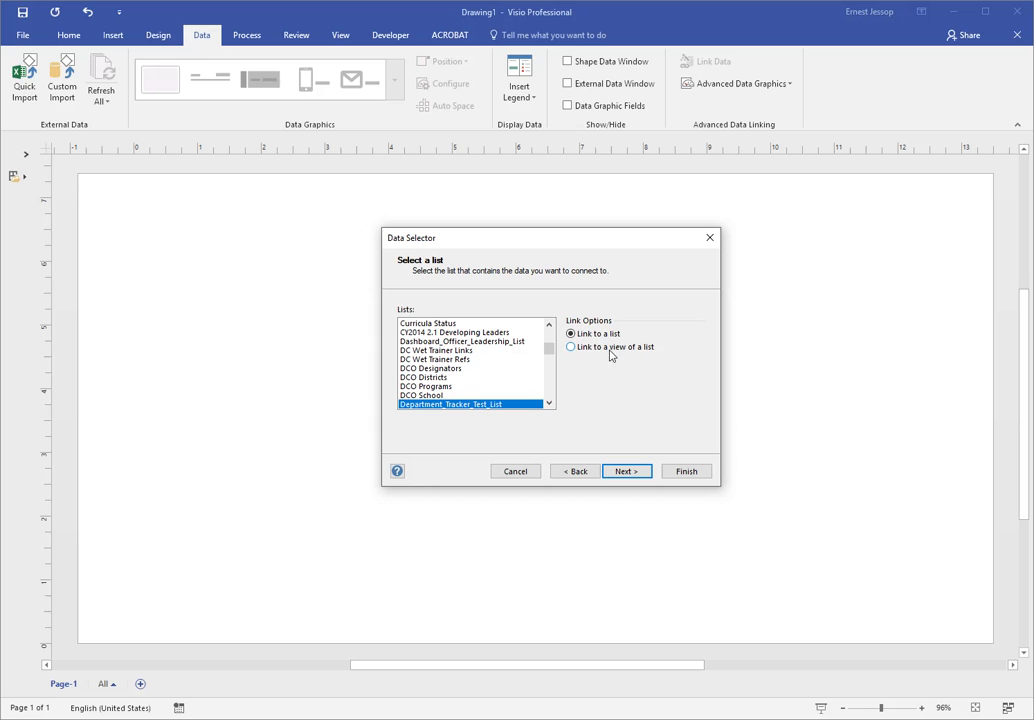
click(571, 334)
click(620, 471)
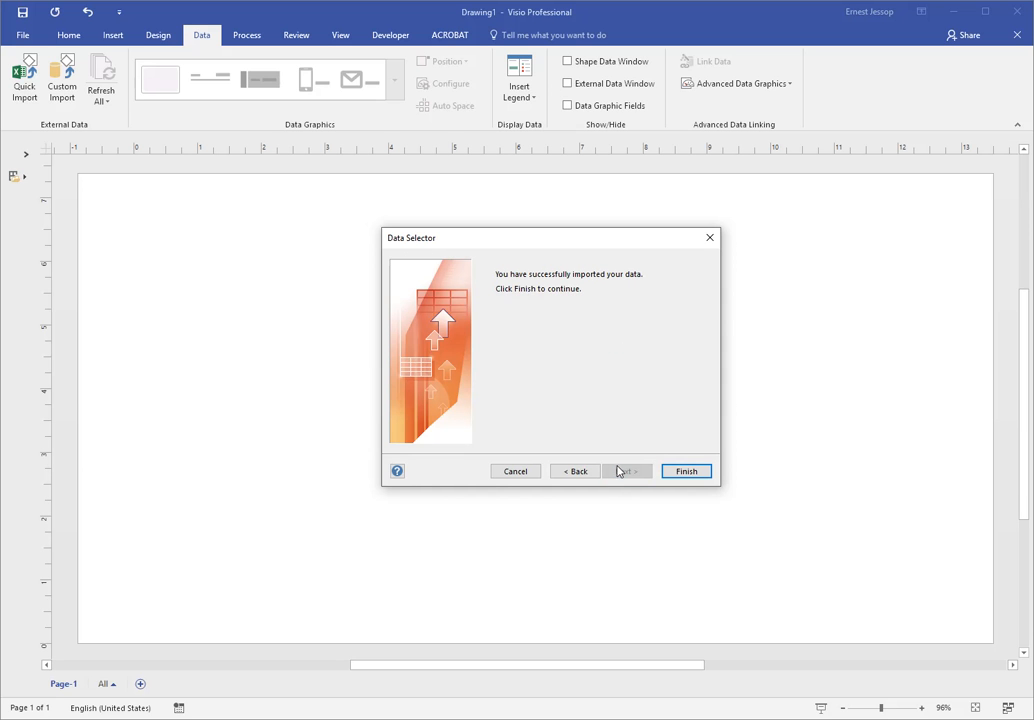
click(687, 472)
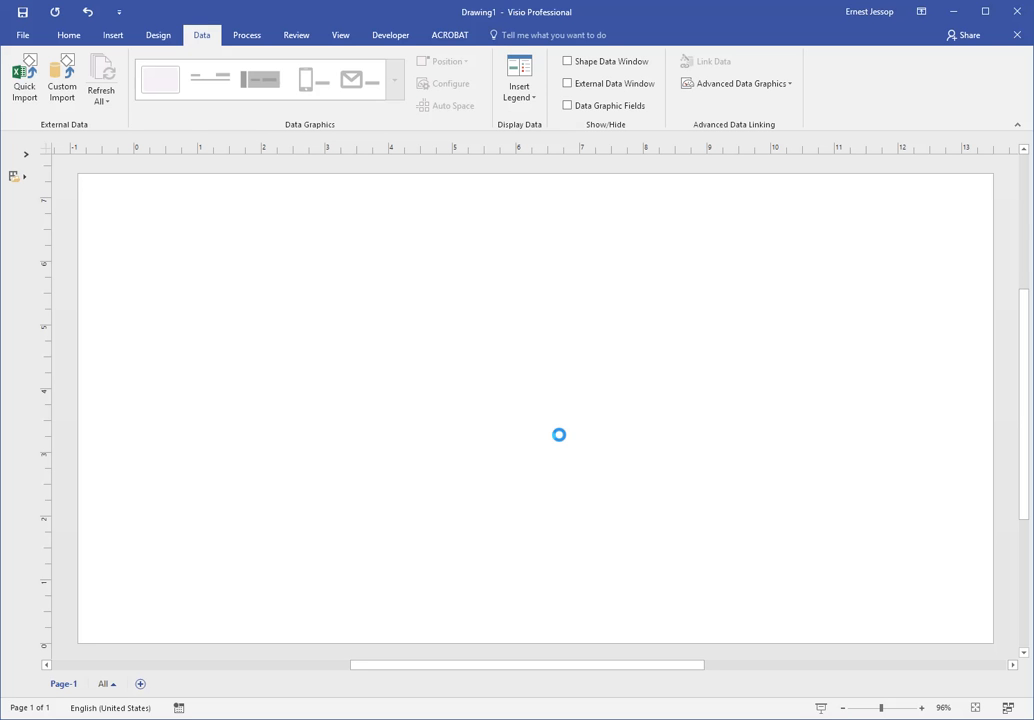